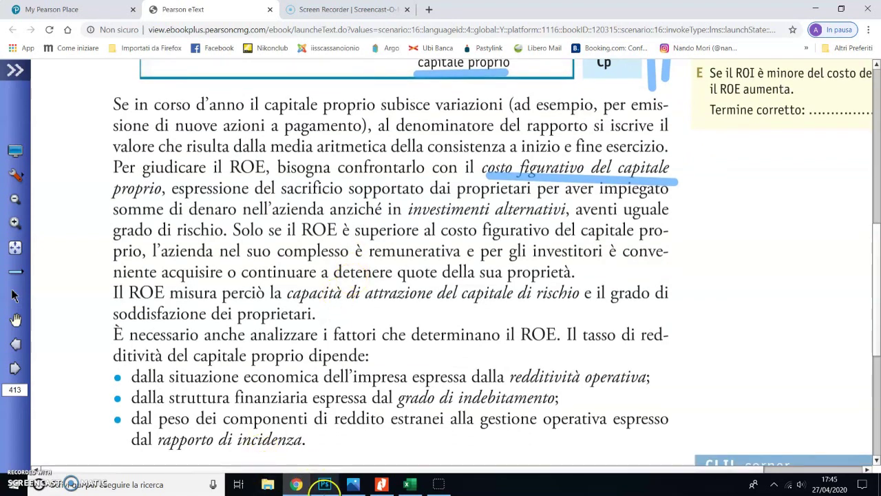
Switch to the Cartel1 workbook in Excel and show the photo "riclassificati Sp e CE.jpg" beside it, with the Stato patrimoniale in view.
mouse_move(350, 488)
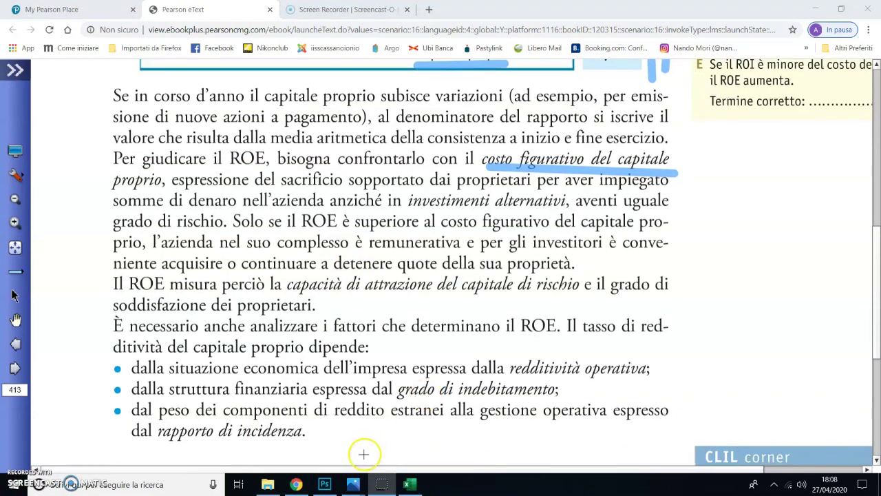
mouse_move(356, 487)
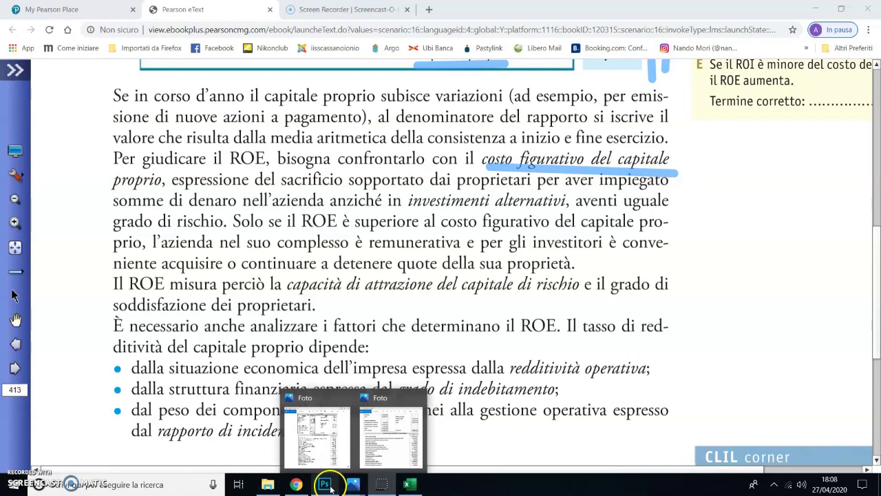
click(407, 486)
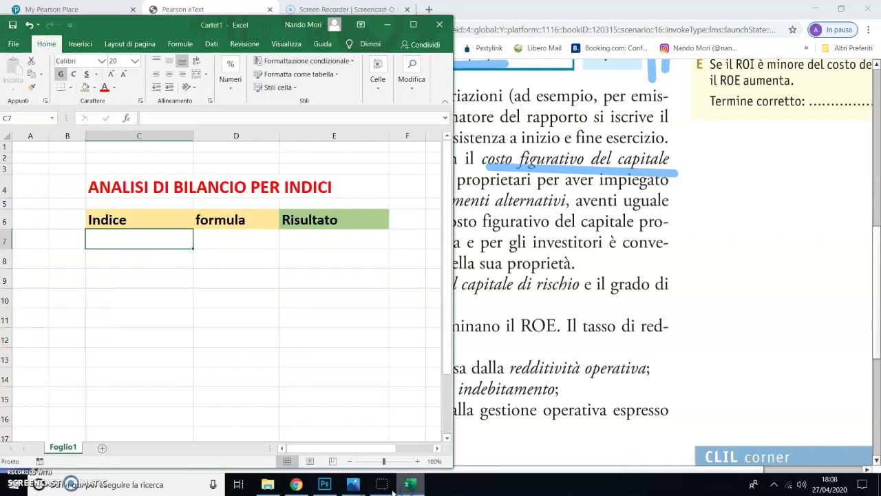
mouse_move(360, 486)
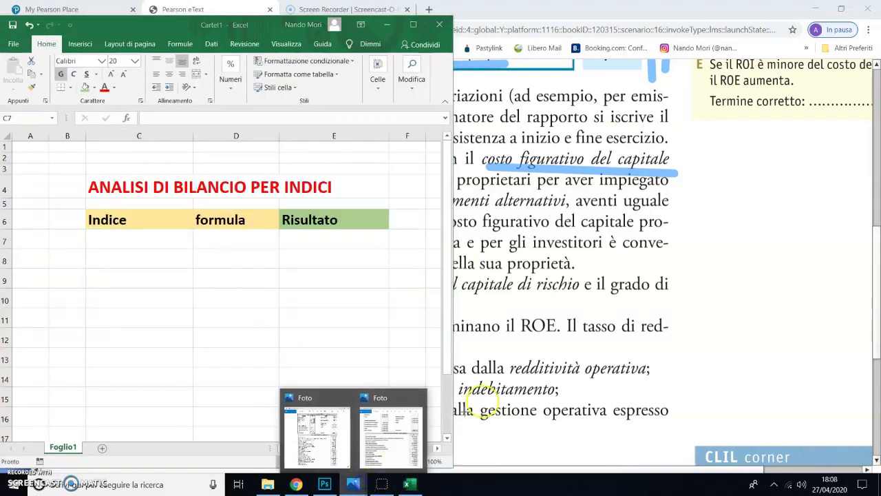
click(411, 432)
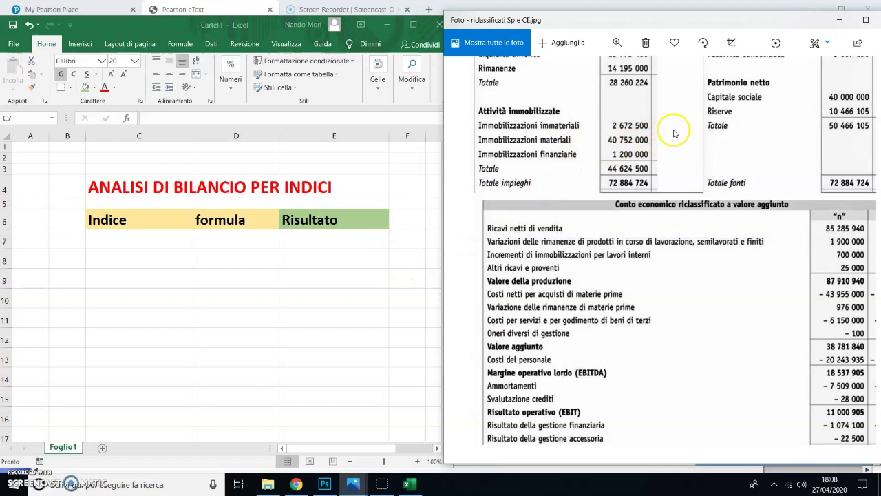
drag(673, 135, 679, 208)
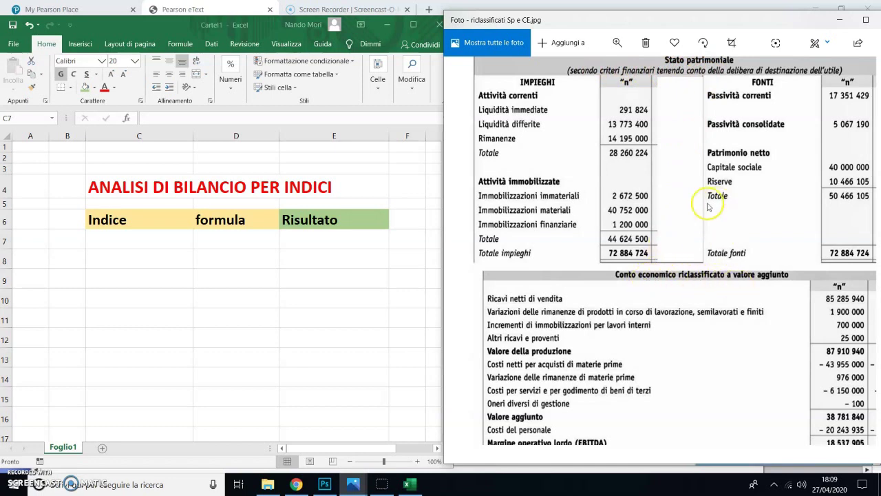
Enter ROE under Indice in cell C7 and the text Re/Cp*100 under formula in D7.
click(170, 239)
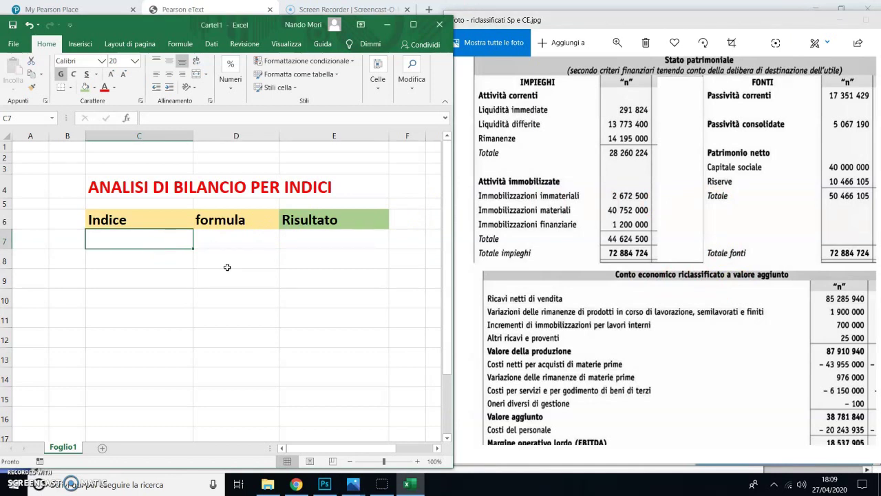
text(ROE)
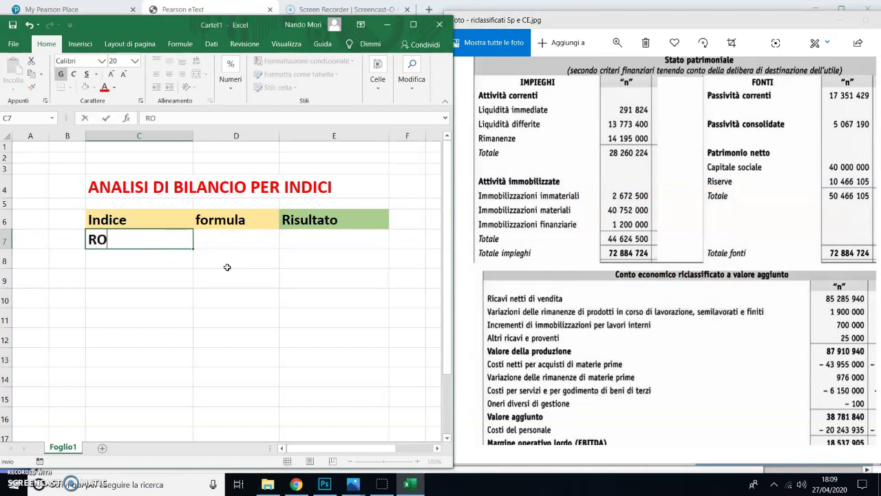
click(238, 235)
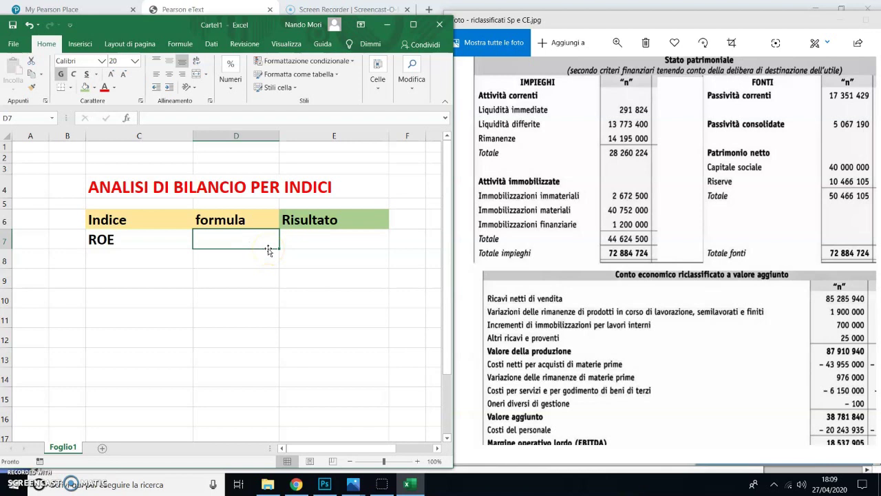
text(Ro)
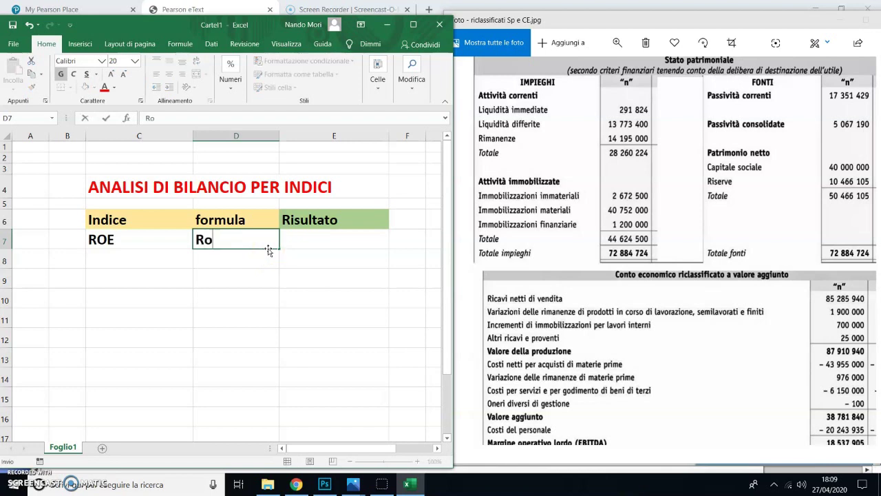
text(e)
key(BackSpace)
key(BackSpace)
key(BackSpace)
text(C)
text(e)
key(BackSpace)
key(BackSpace)
text(Re/Cp*100)
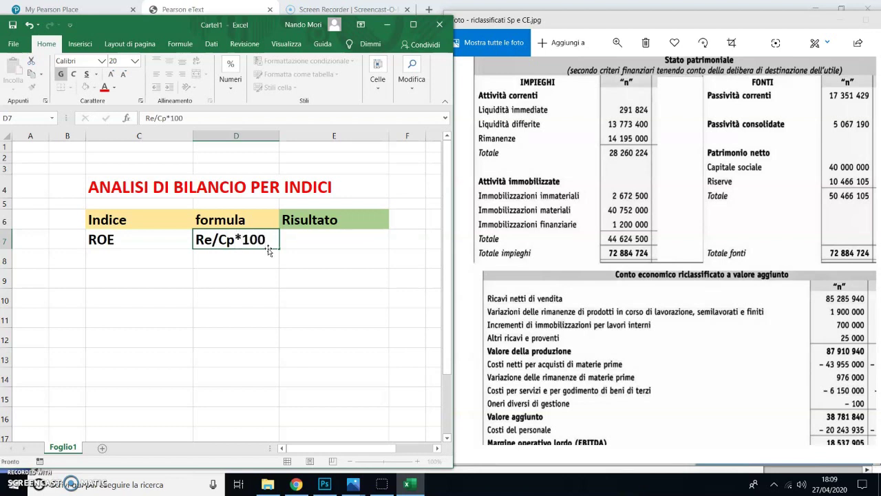
key(Tab)
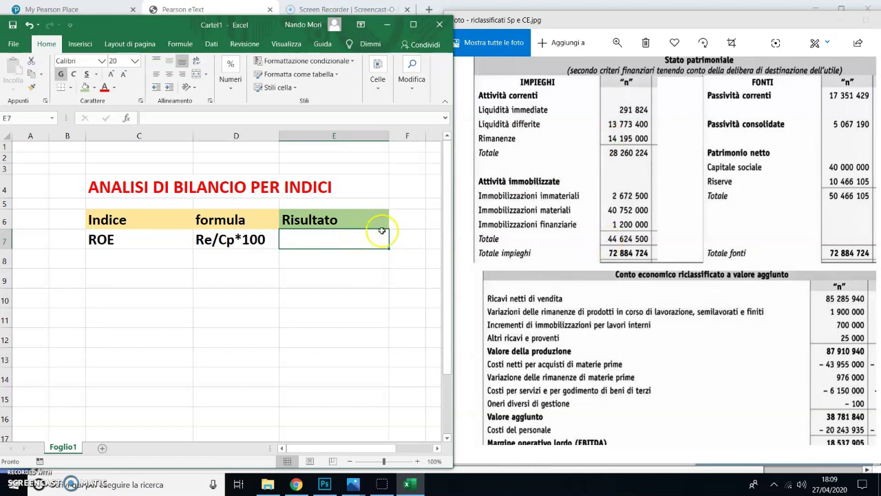
Begin the ROE calculation in cell E7 with the net profit from the Conto economico as dividend: =5580105/.
text(=)
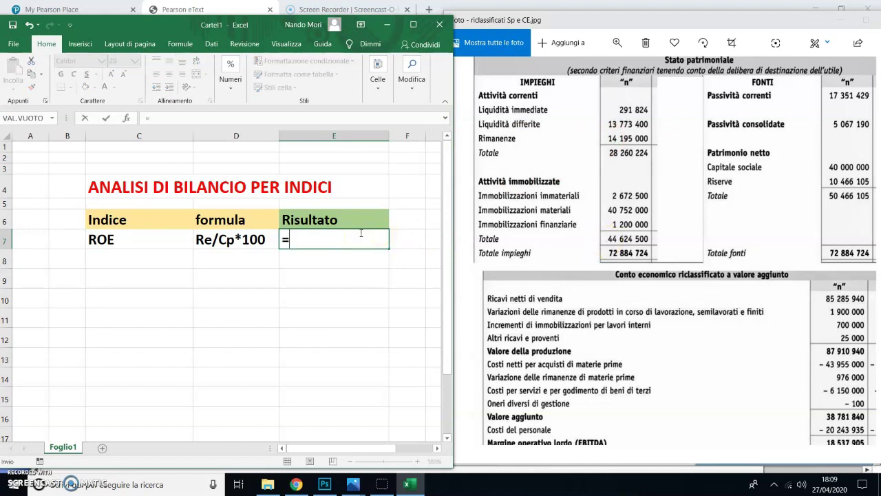
click(740, 361)
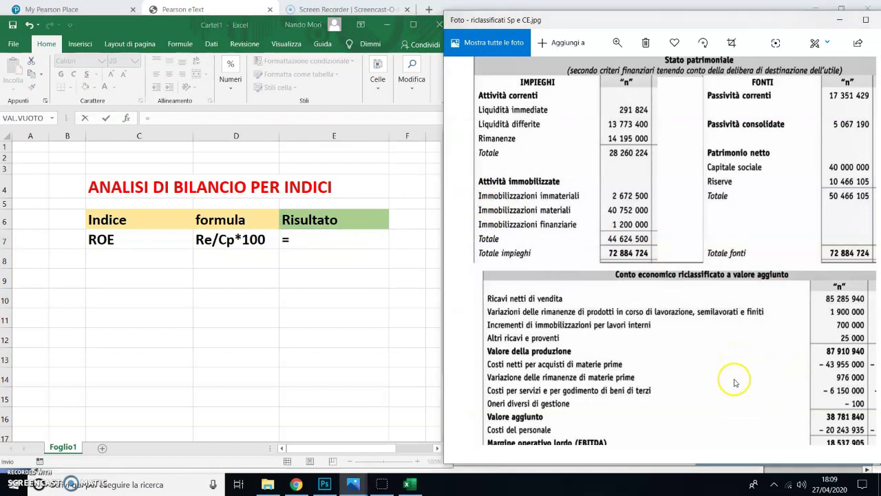
scroll(731, 379, down, 5)
scroll(710, 267, up, 2)
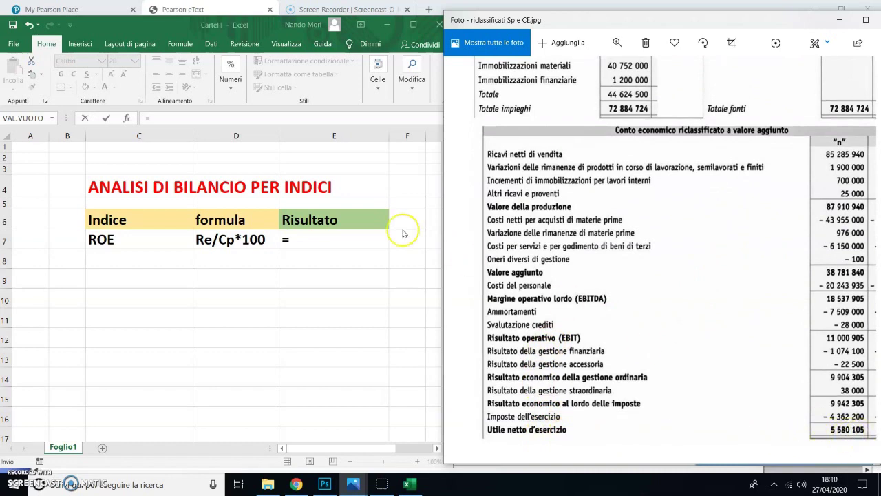
click(310, 235)
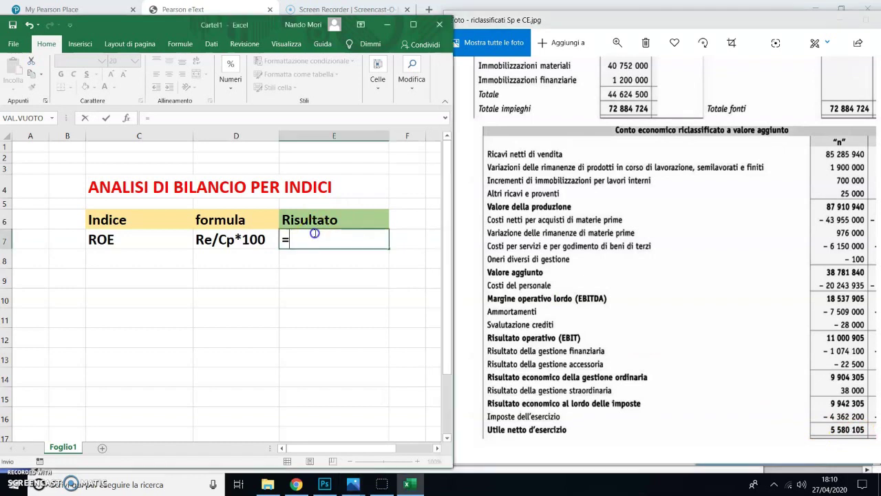
text(558)
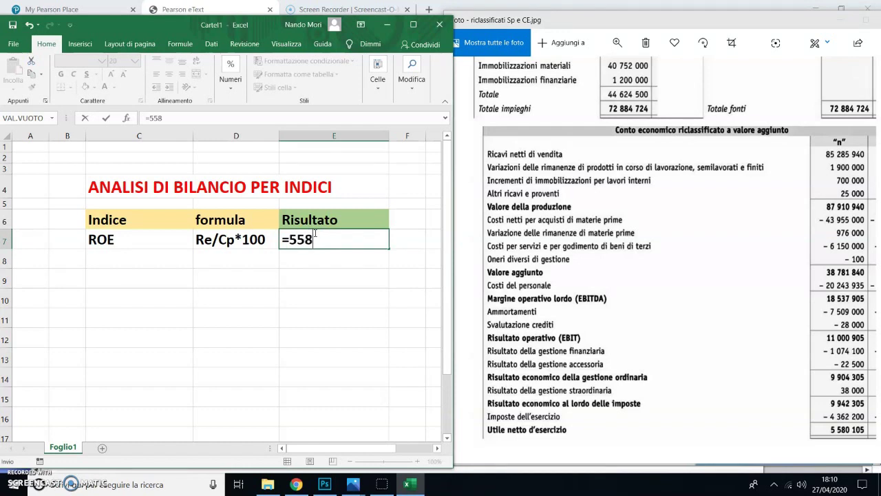
text(0105/)
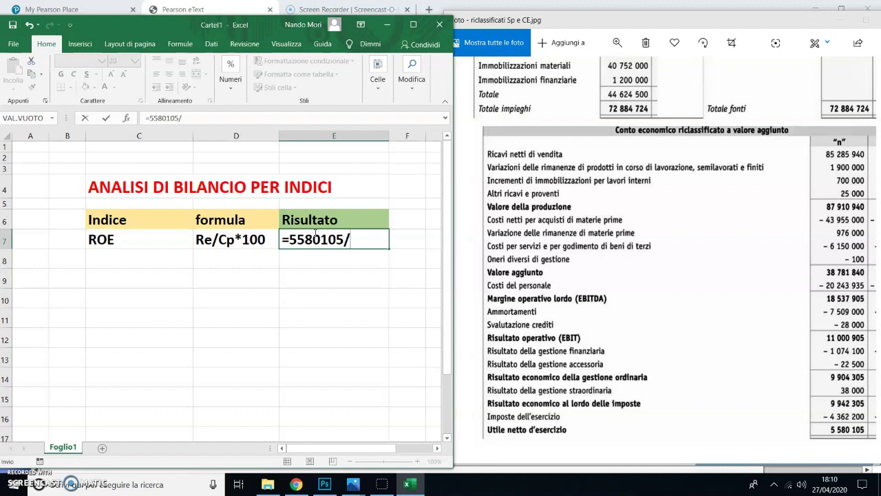
Complete the E7 formula with the Patrimonio netto total as divisor, multiplied by 100, giving =5580105/50466105*100.
click(666, 93)
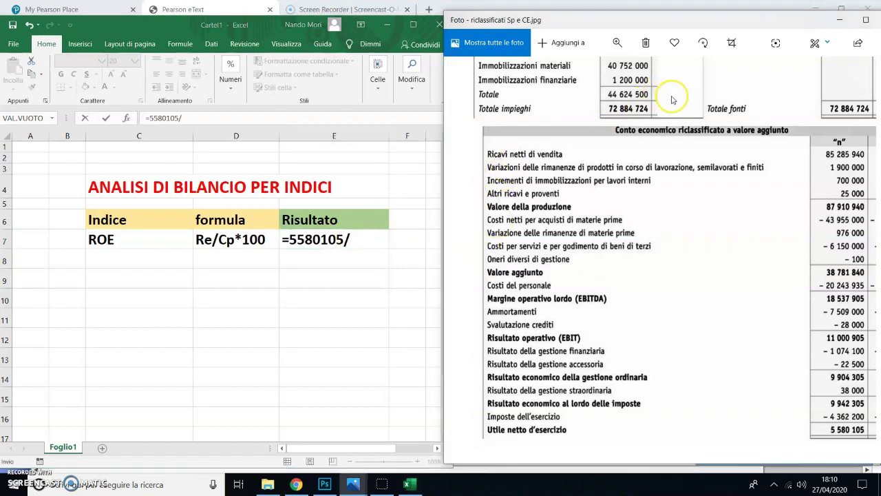
scroll(673, 99, up, 3)
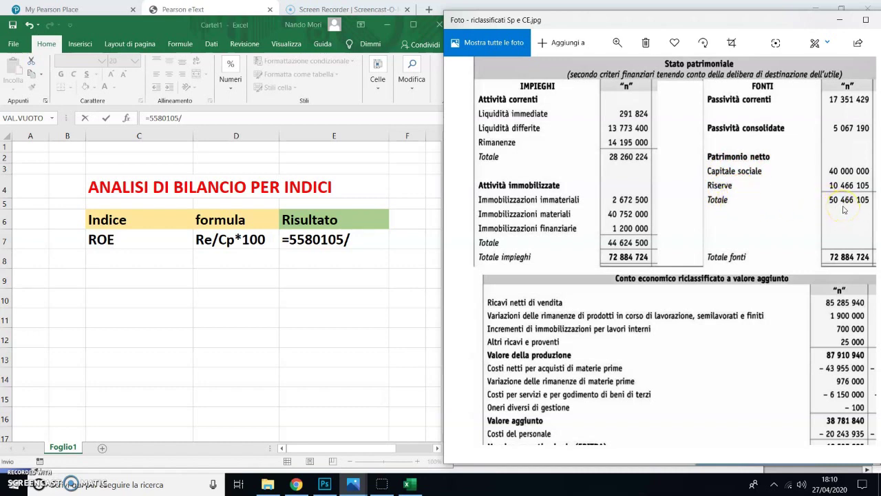
click(379, 237)
text(504)
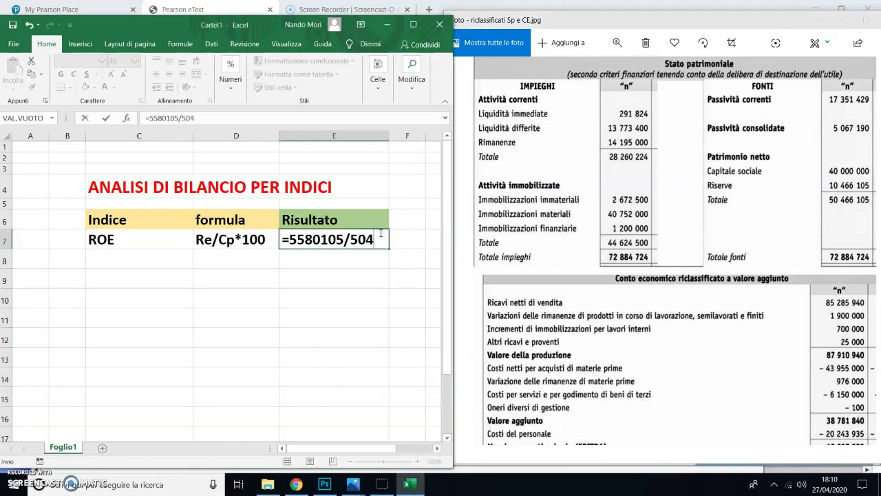
text(66105)
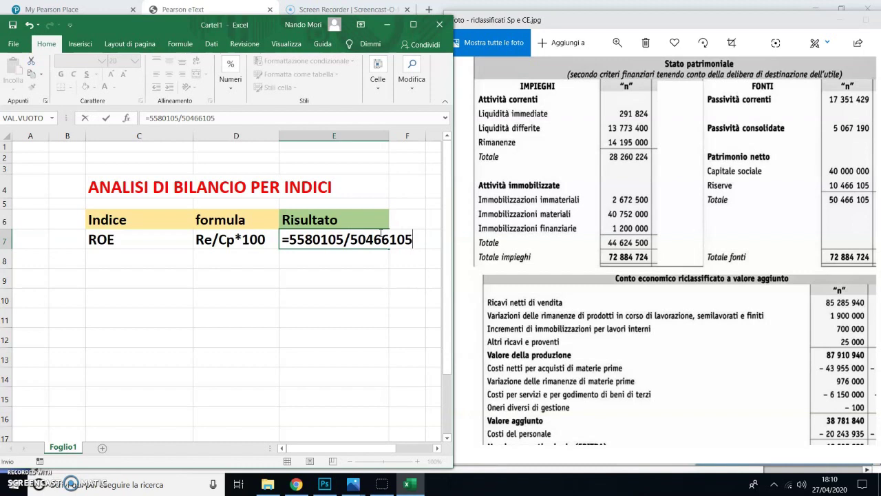
text(*100)
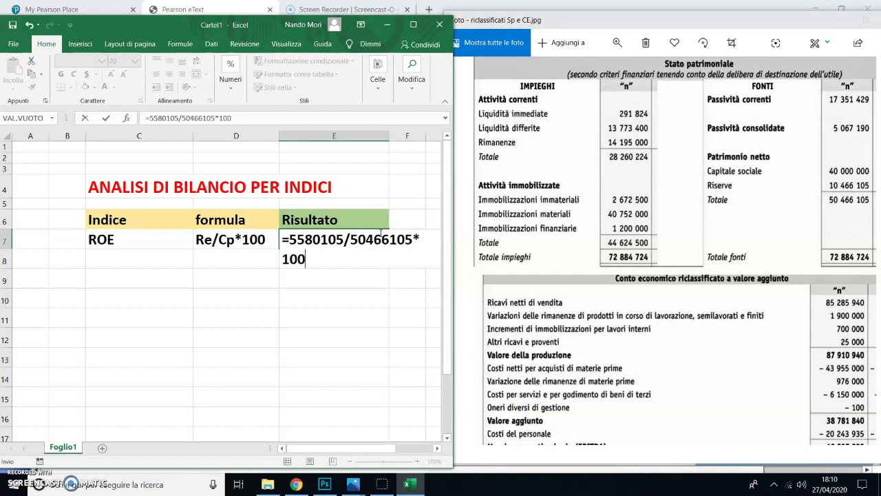
key(Return)
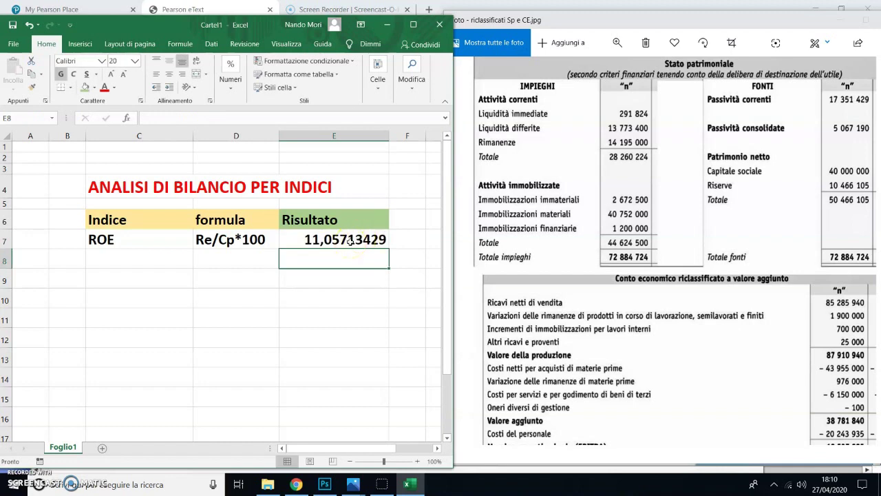
Maximize the workbook window and reduce the ROE result in cell E7 to two decimal places.
click(351, 241)
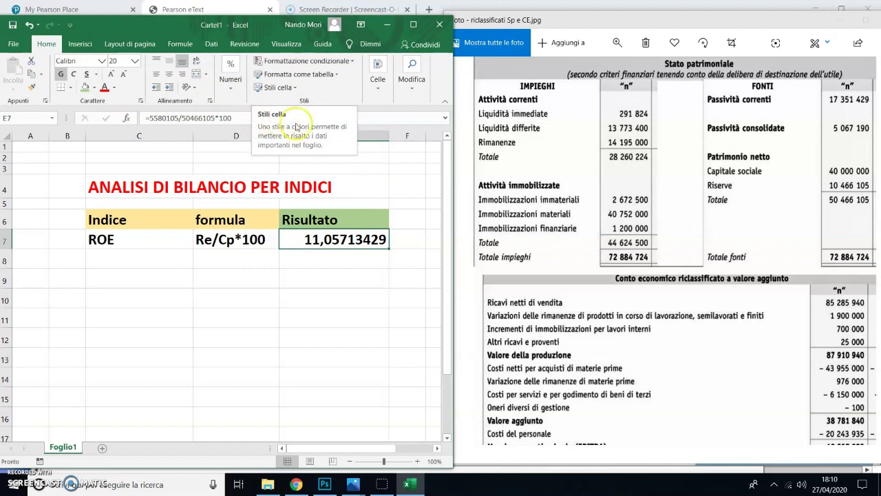
click(413, 24)
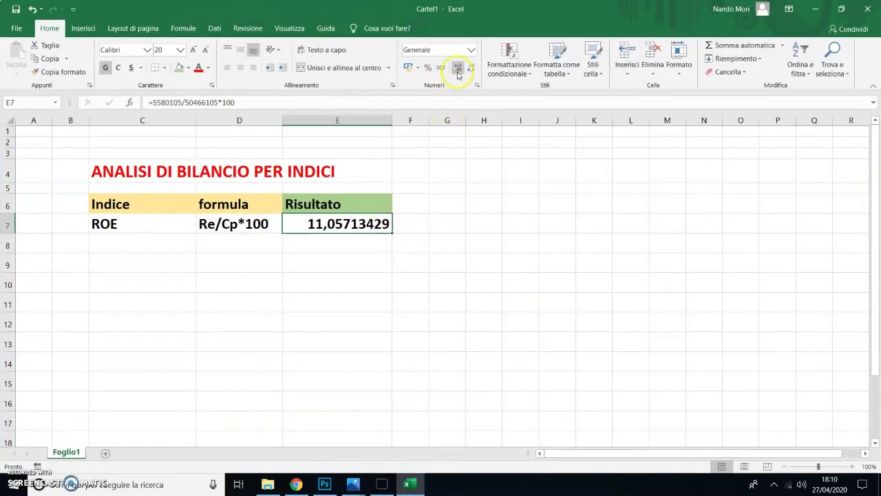
click(472, 69)
click(472, 69)
click(472, 69)
click(473, 69)
click(472, 69)
click(472, 69)
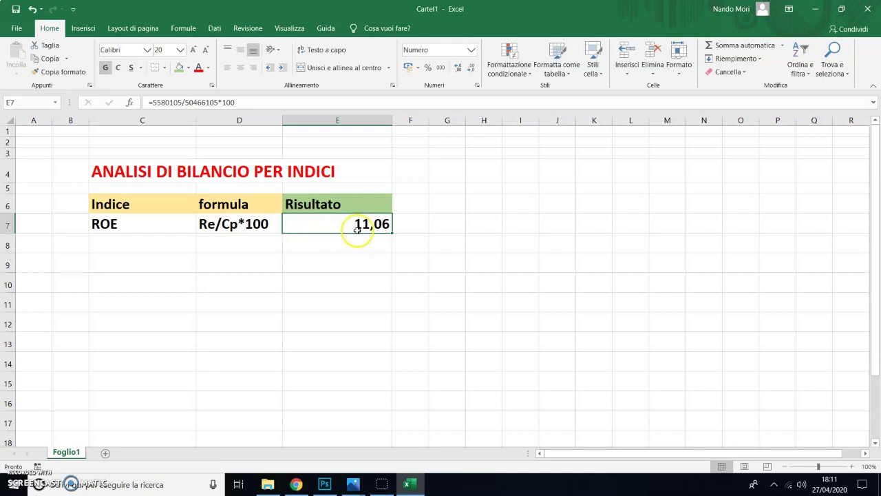
click(294, 246)
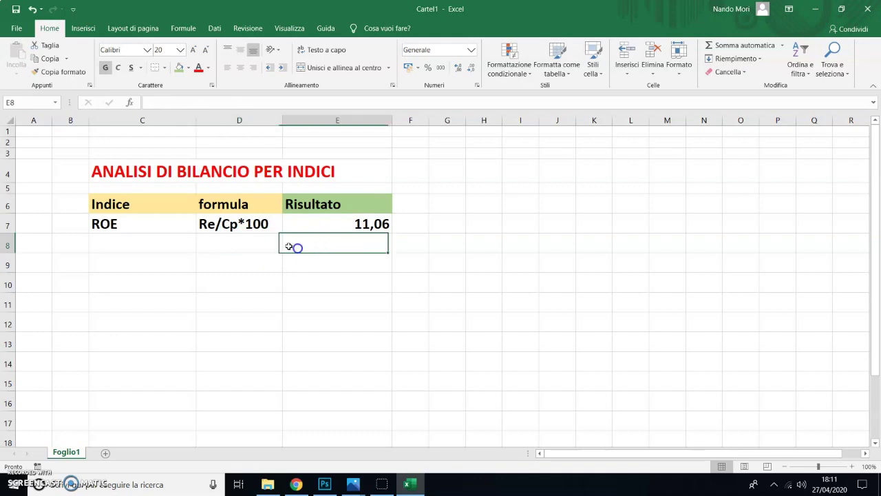
click(193, 244)
click(206, 247)
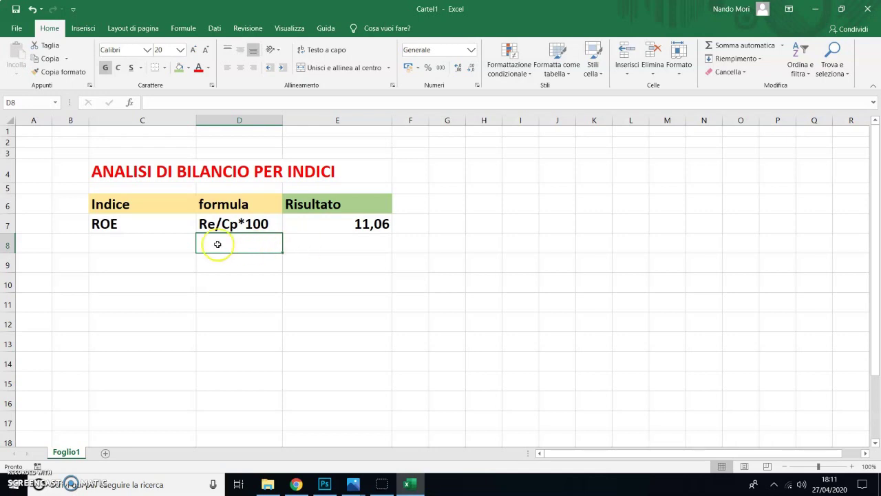
click(184, 246)
click(291, 246)
click(255, 247)
click(168, 243)
click(242, 238)
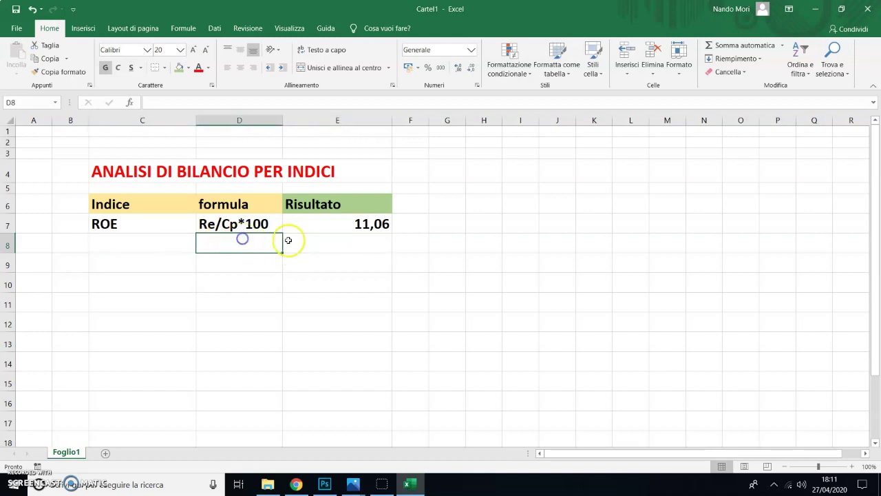
click(296, 241)
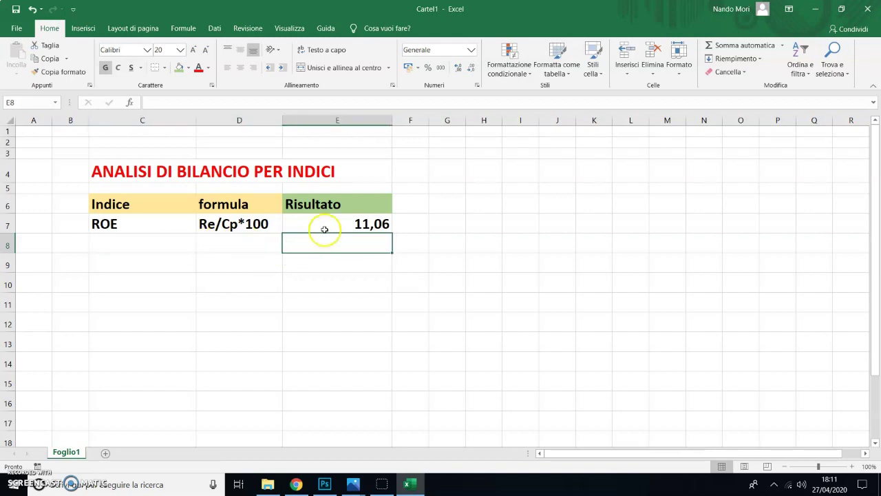